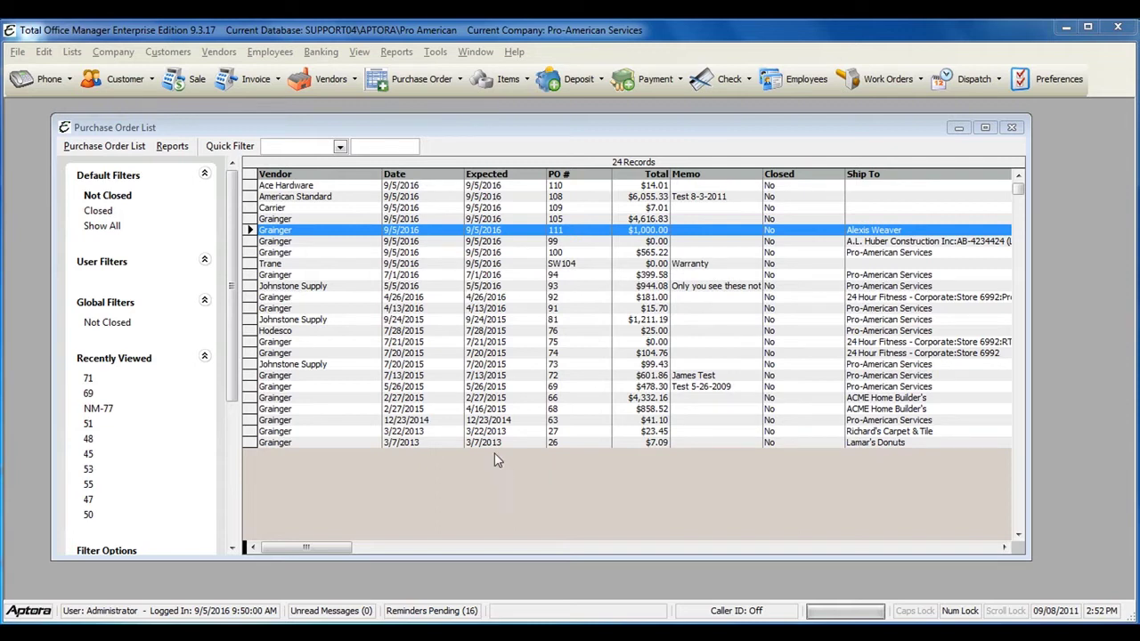
Open the Purchase Order List from the Vendors menu.
click(217, 54)
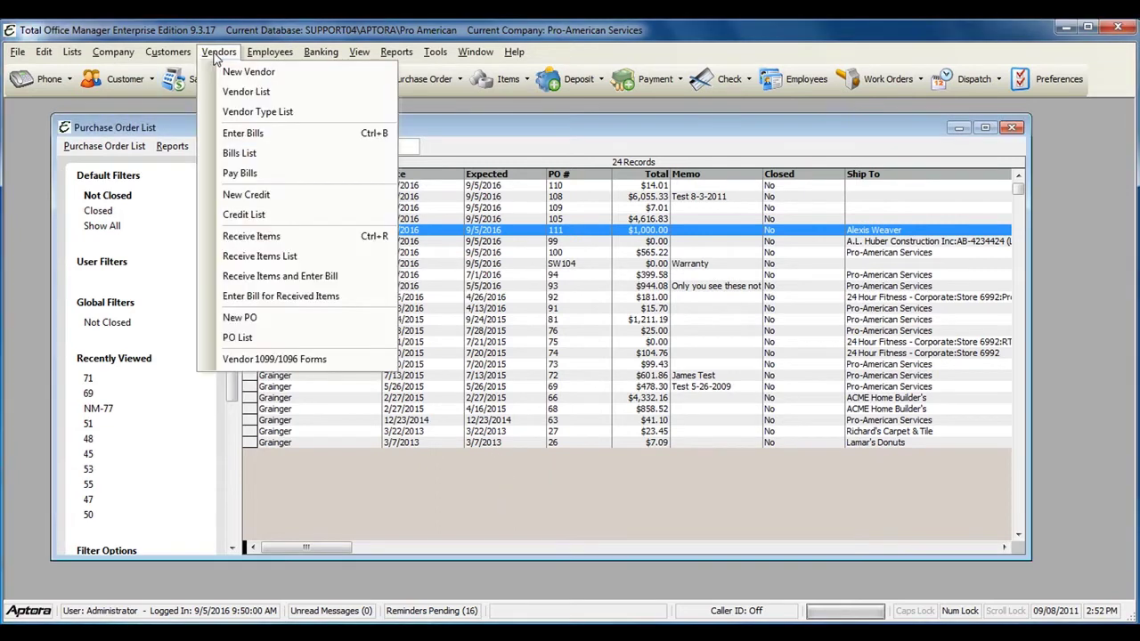
click(264, 342)
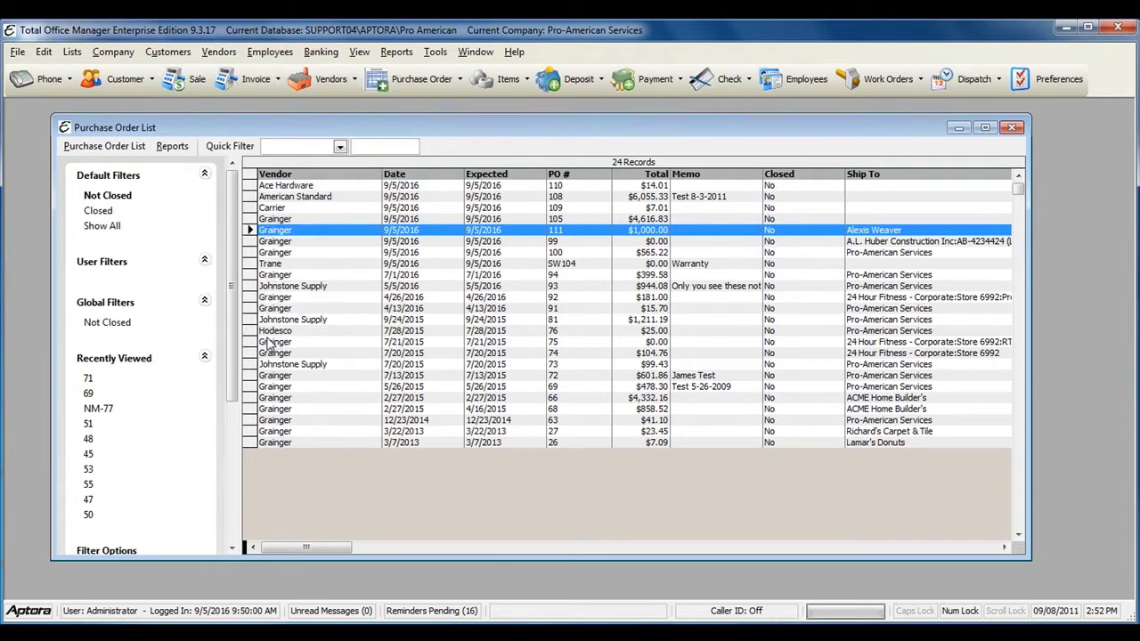
Create new purchase order 112 from the list's context menu with Lennox as the vendor.
right_click(314, 210)
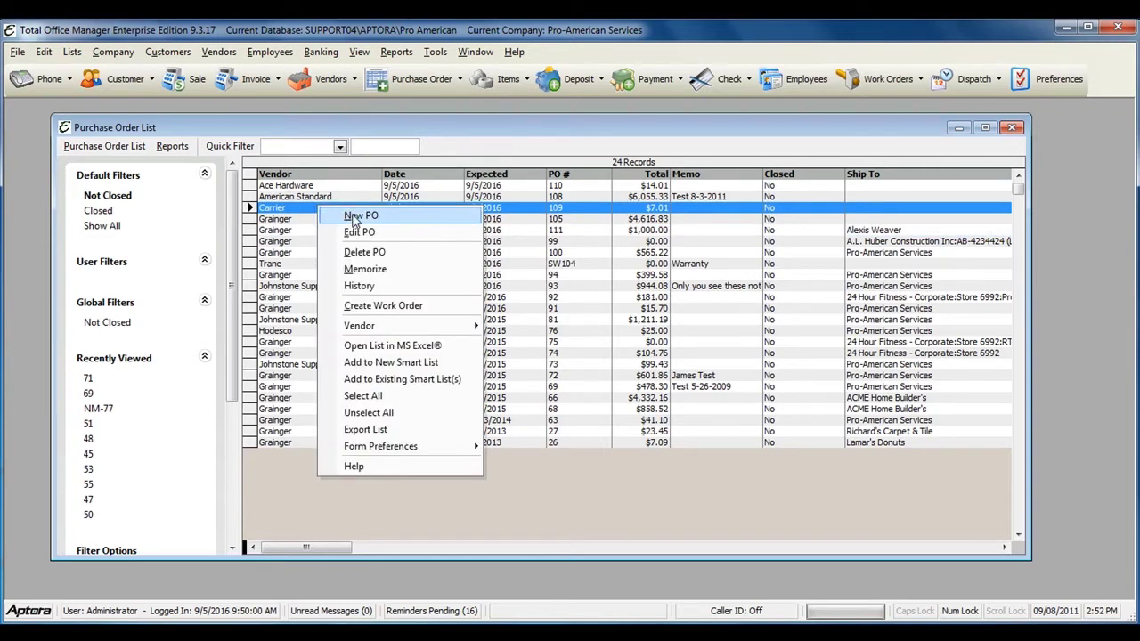
click(354, 217)
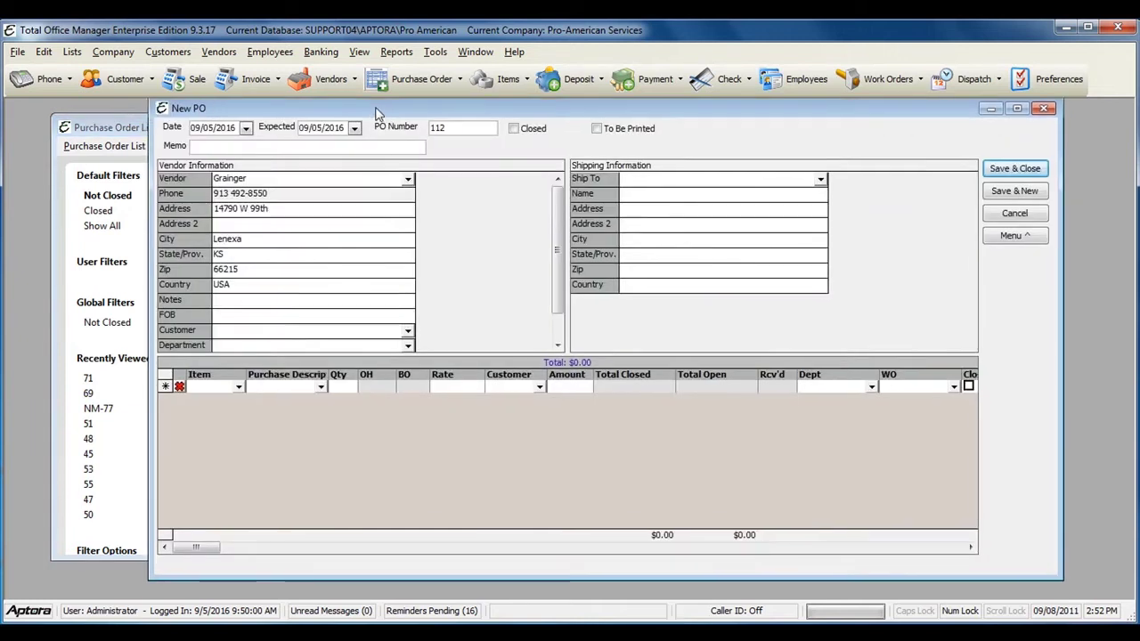
drag(374, 118, 369, 122)
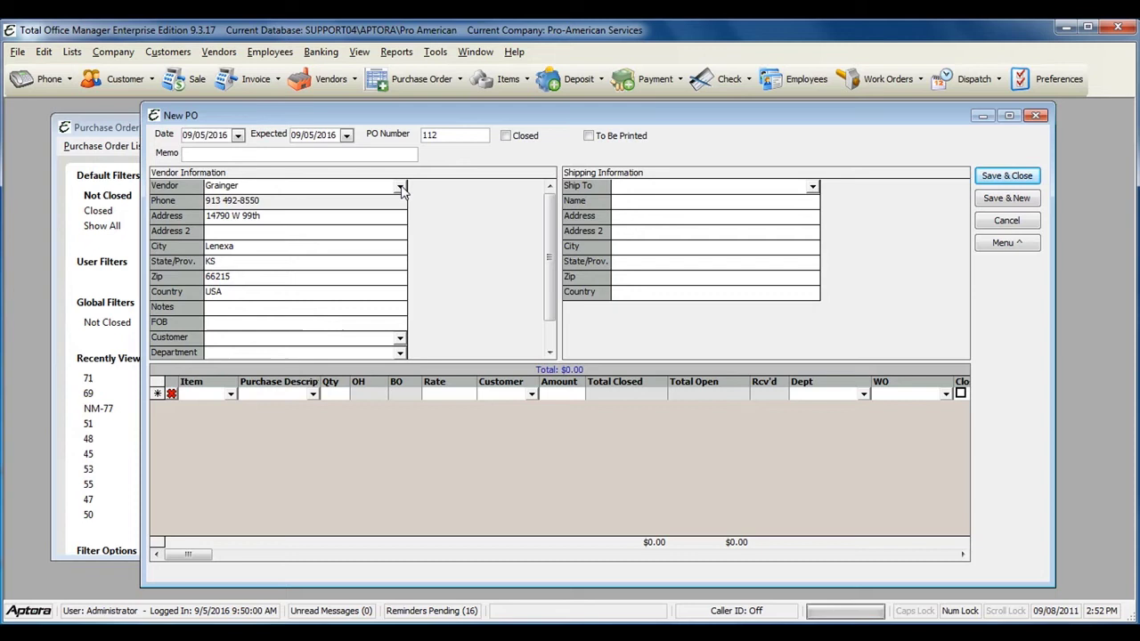
click(400, 188)
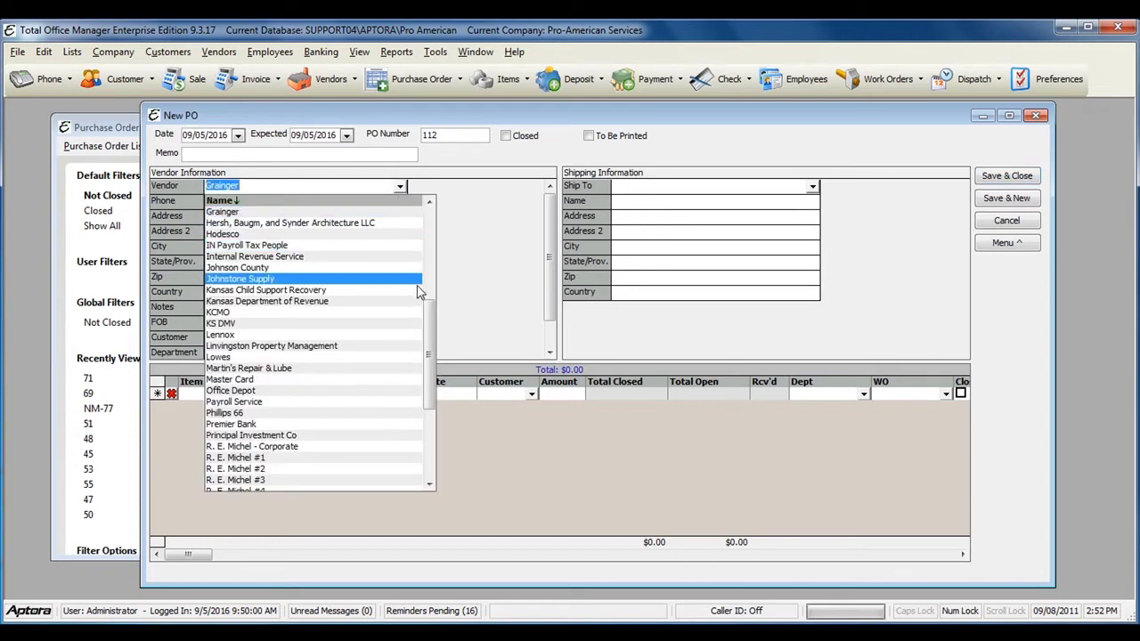
click(352, 336)
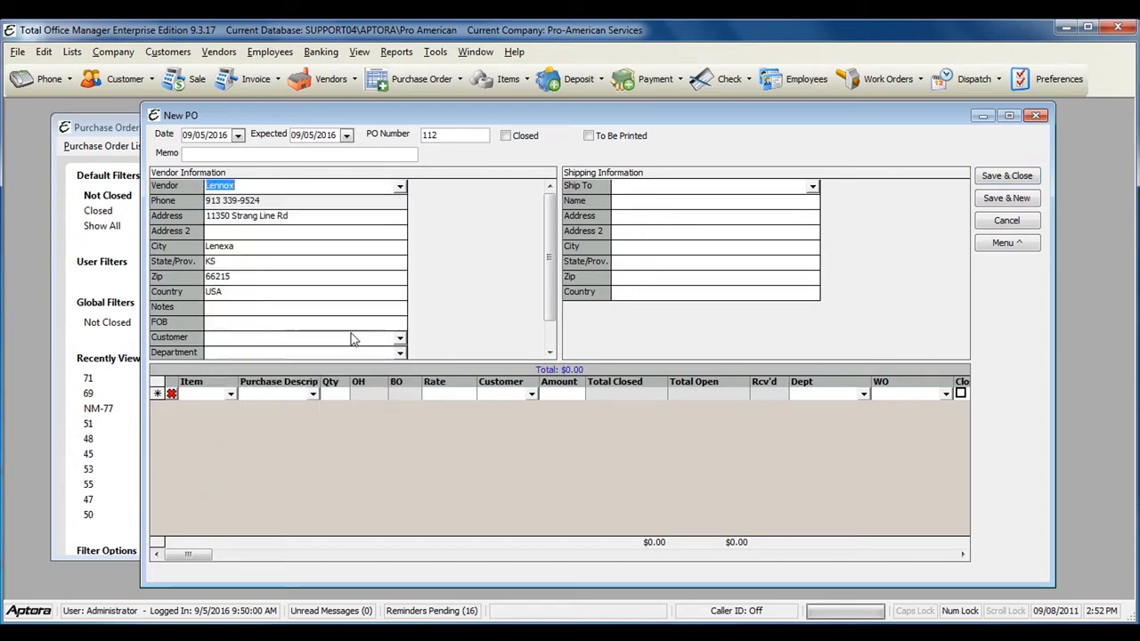
Add item 1PZ77-S as the first line of the order.
click(205, 394)
click(229, 394)
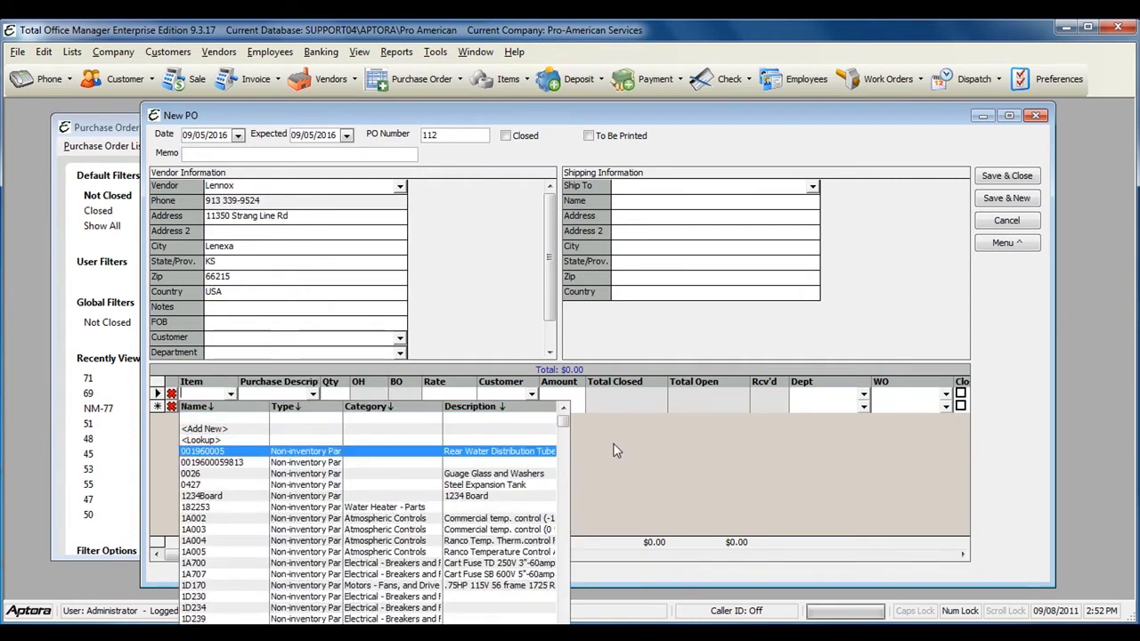
mouse_move(563, 418)
mouse_down()
mouse_move(564, 434)
mouse_move(562, 413)
mouse_up()
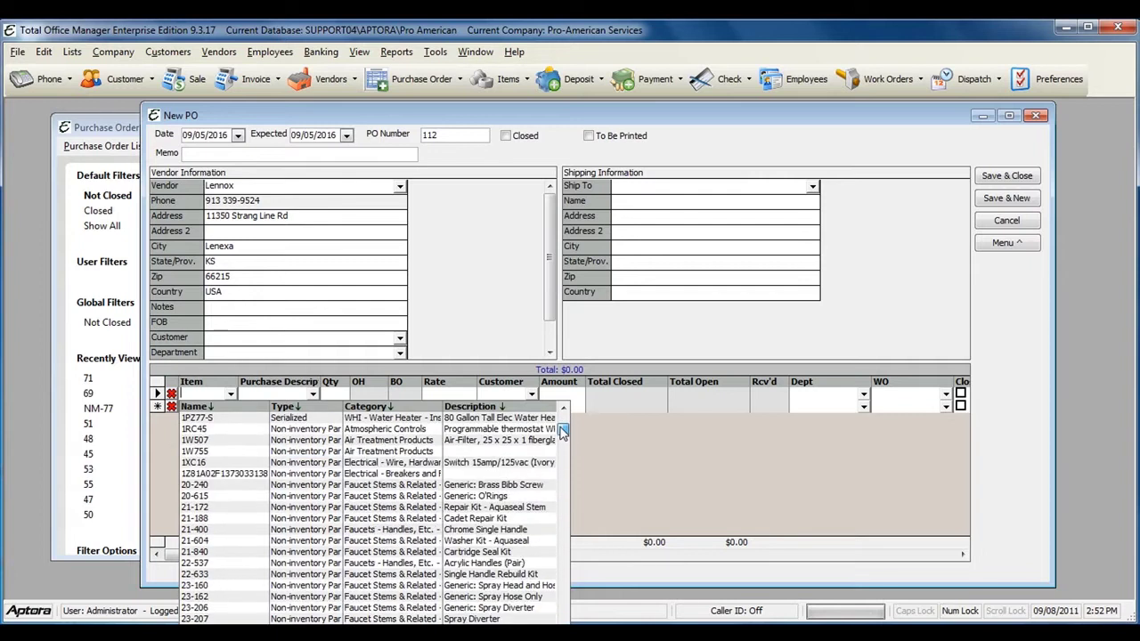
click(373, 425)
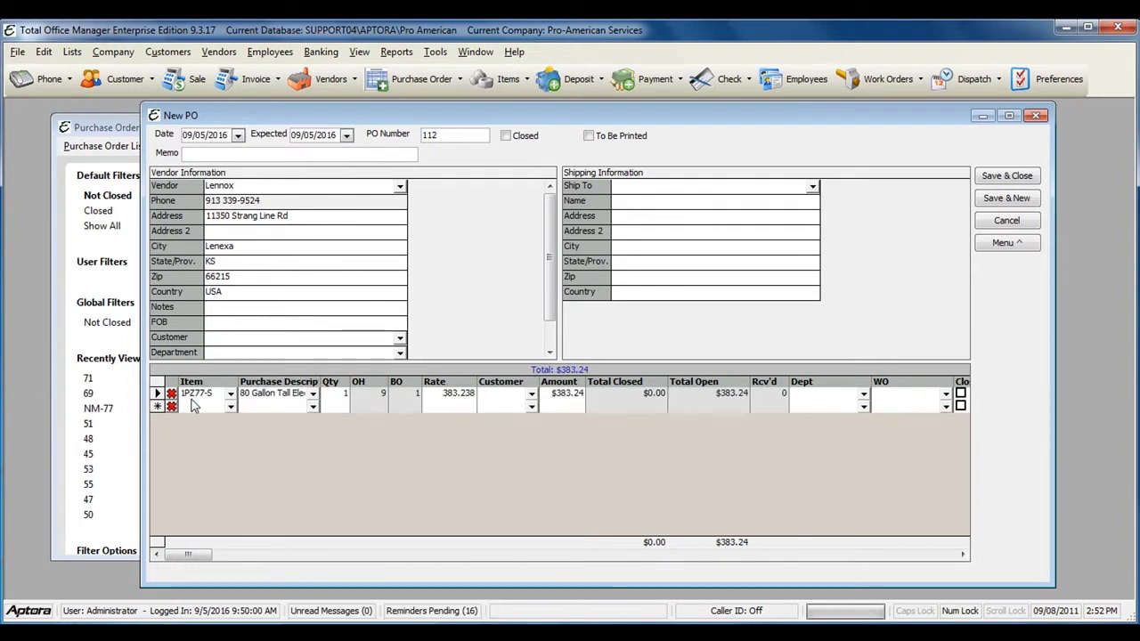
Add item 39176 as the second line with quantity 10 at a 55.00 rate.
click(231, 407)
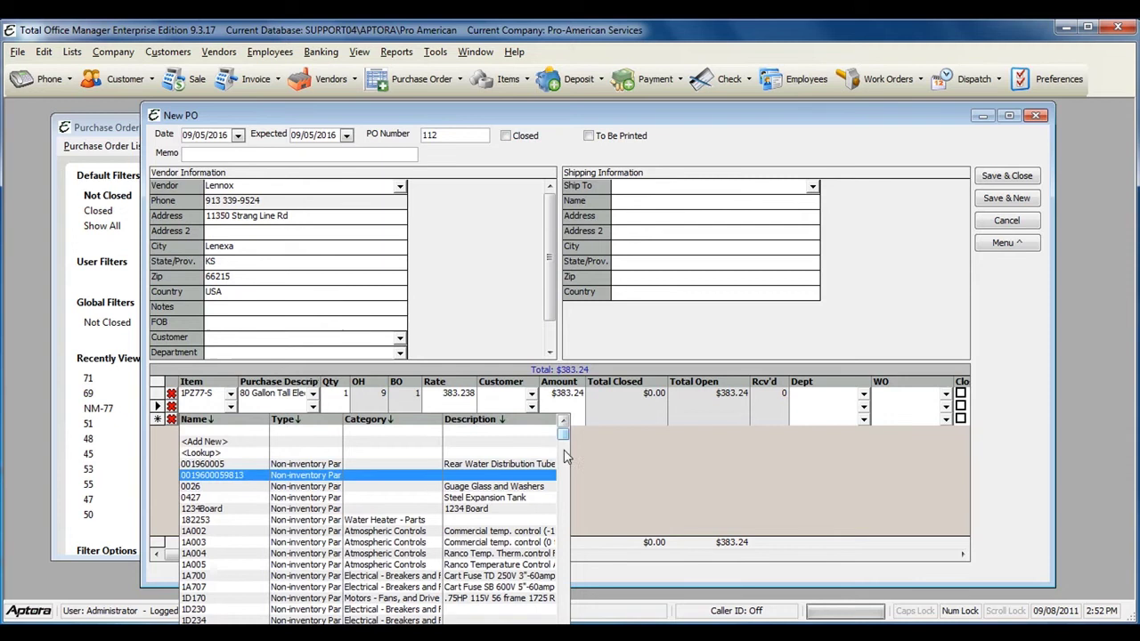
drag(563, 434, 560, 456)
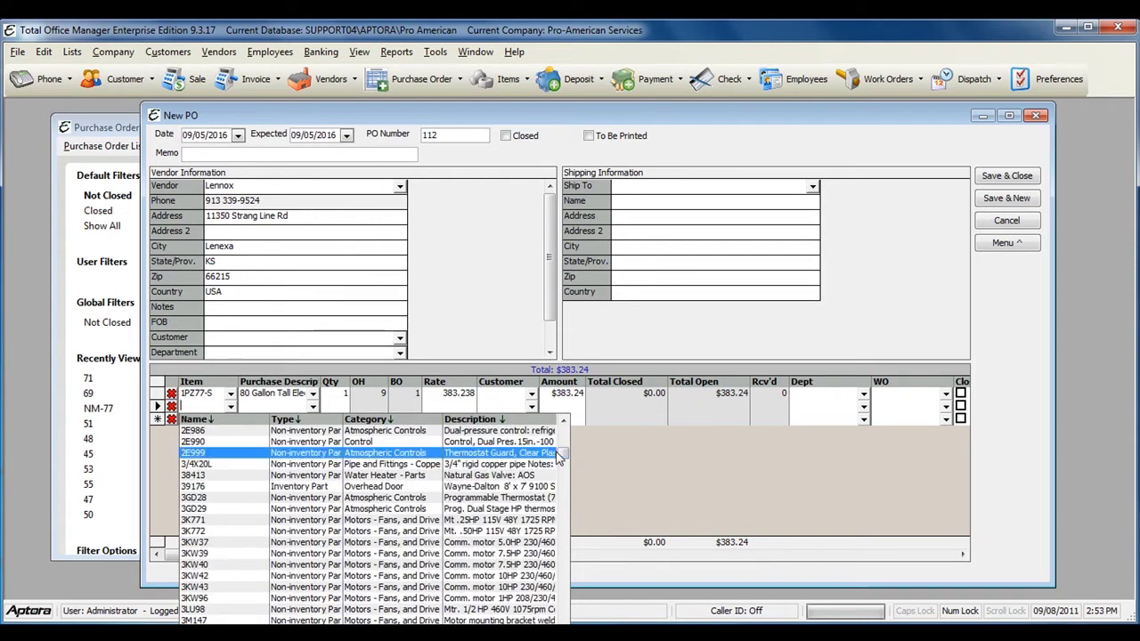
click(356, 486)
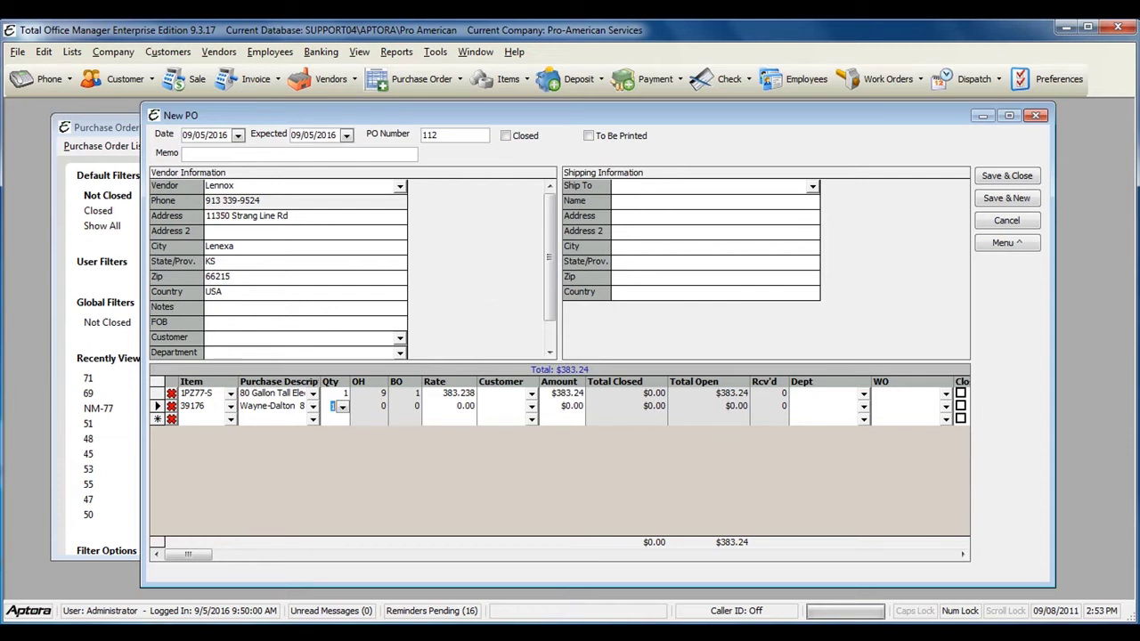
text(1)
key(Tab)
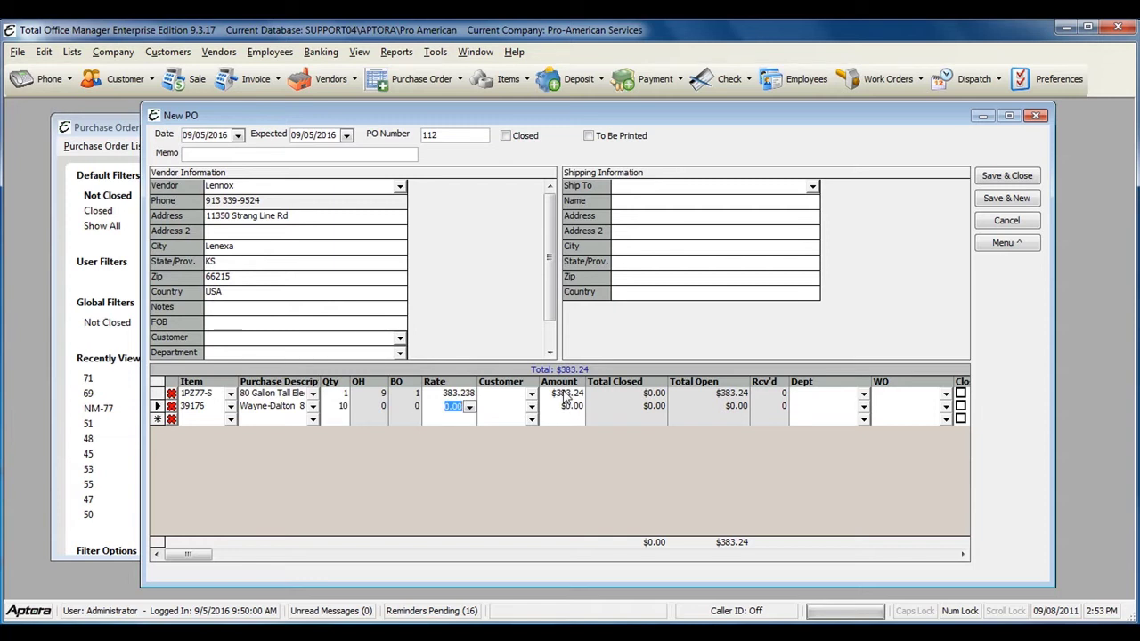
text(55)
key(Tab)
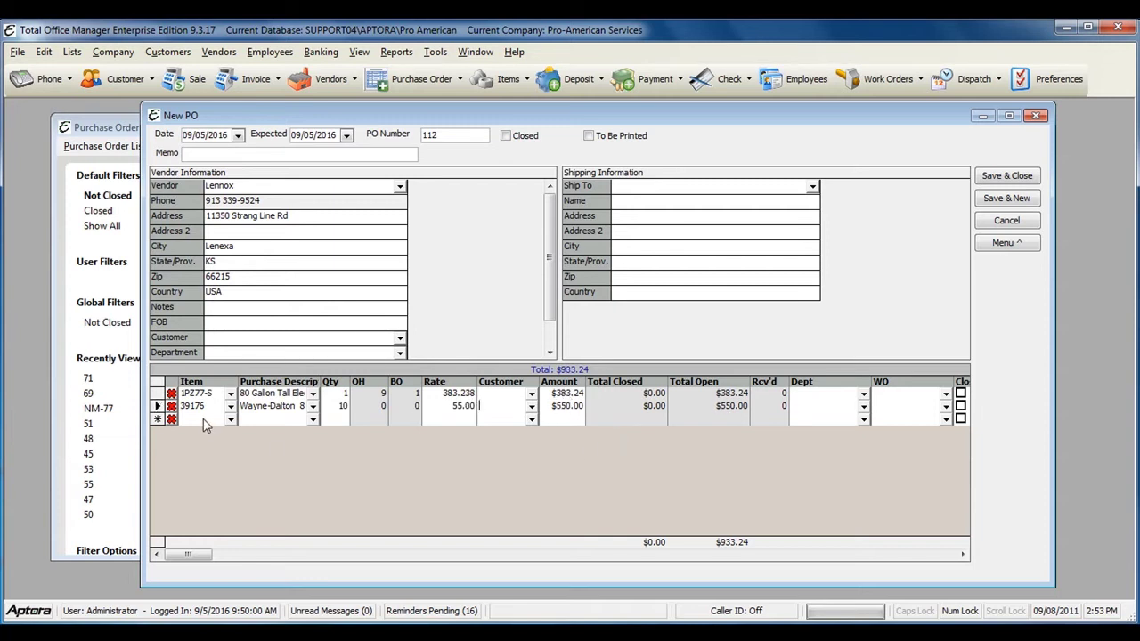
Add the computer memory item as the third line, bringing the total to $983.13.
click(230, 420)
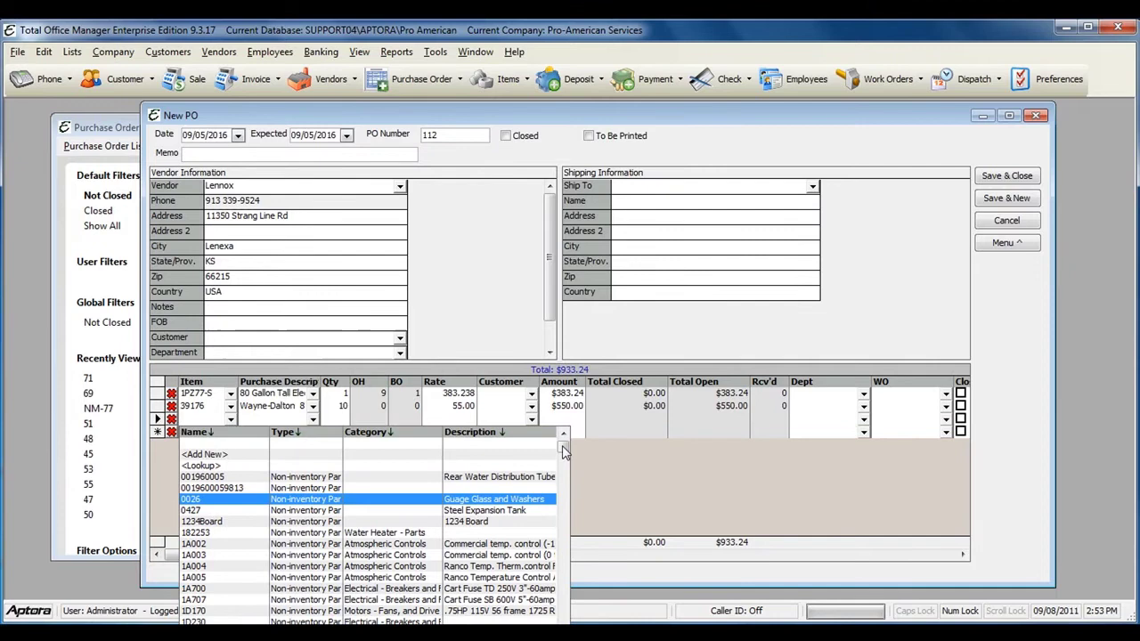
drag(562, 453, 557, 613)
click(400, 611)
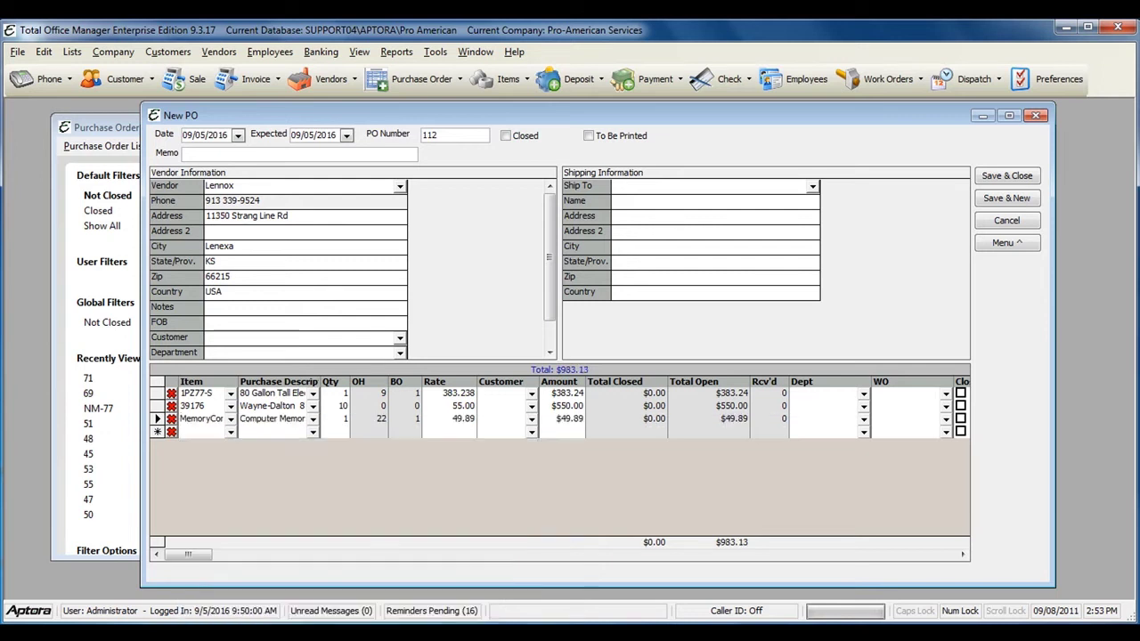
Assign the same customer to each of the three line items' Customer cells.
click(531, 395)
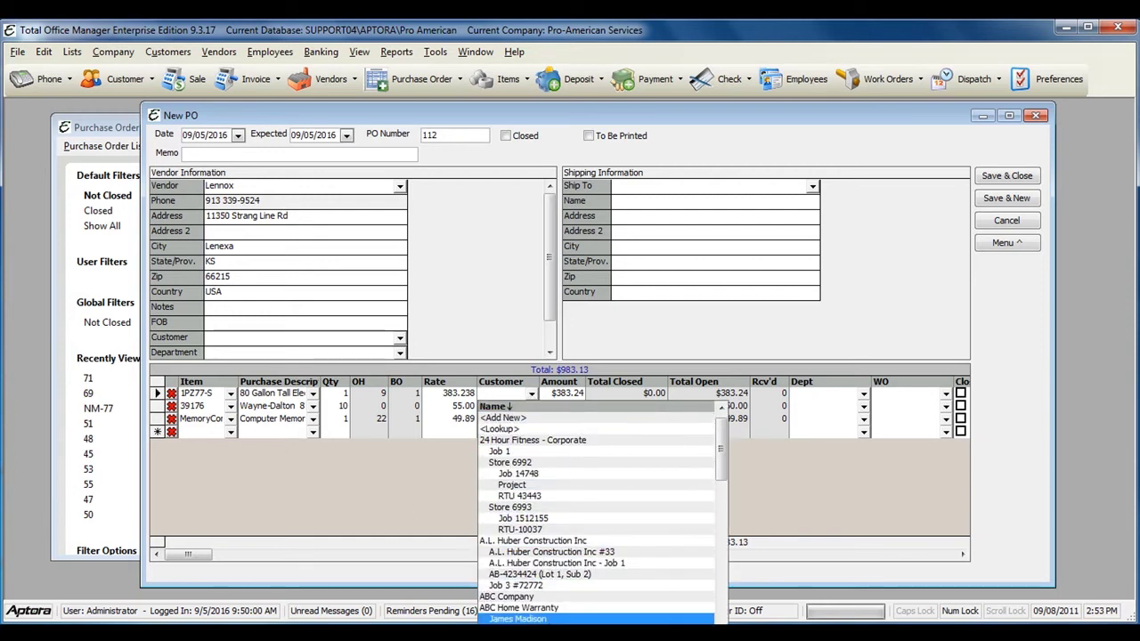
click(549, 542)
click(510, 407)
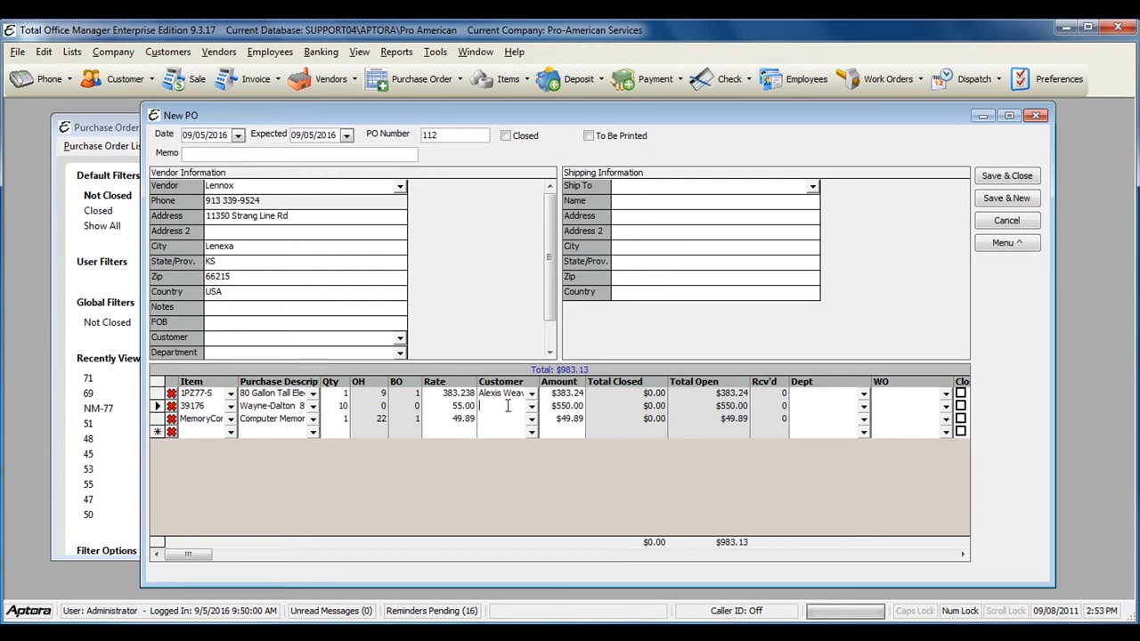
text(al)
key(Return)
click(510, 419)
text(ale)
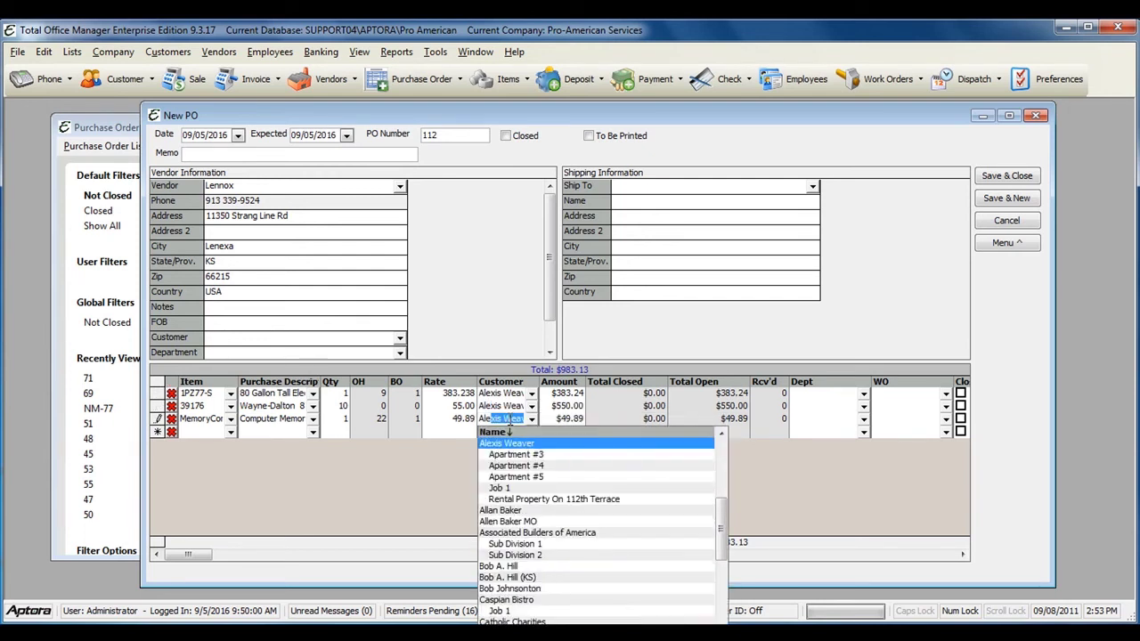
key(Return)
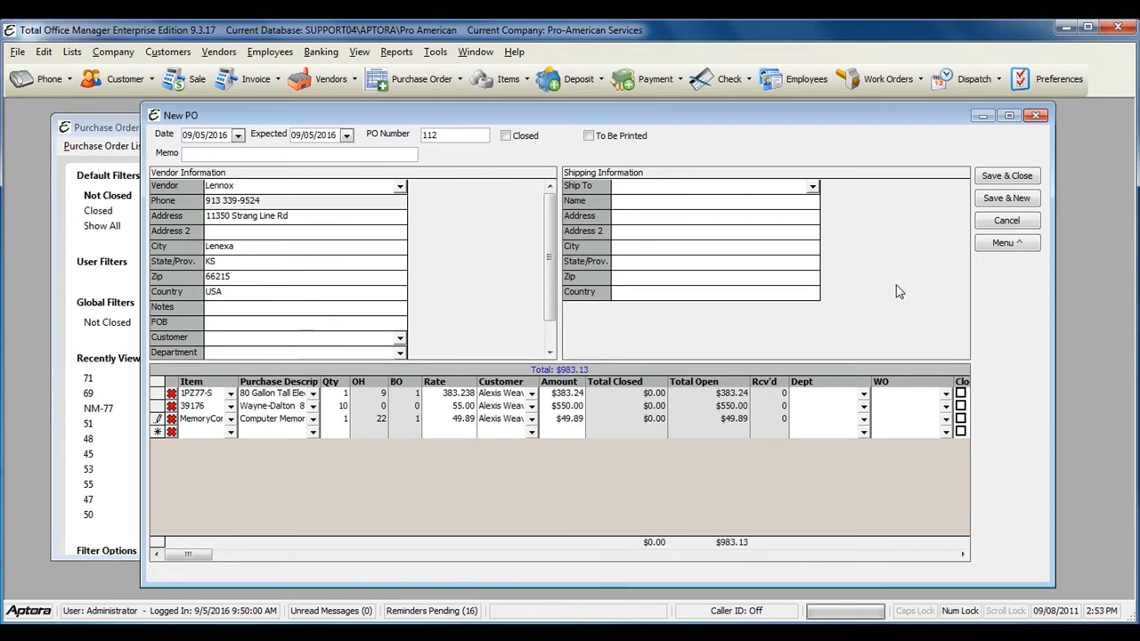
click(882, 392)
Link the first line to work order 2 and the Residential department.
click(945, 394)
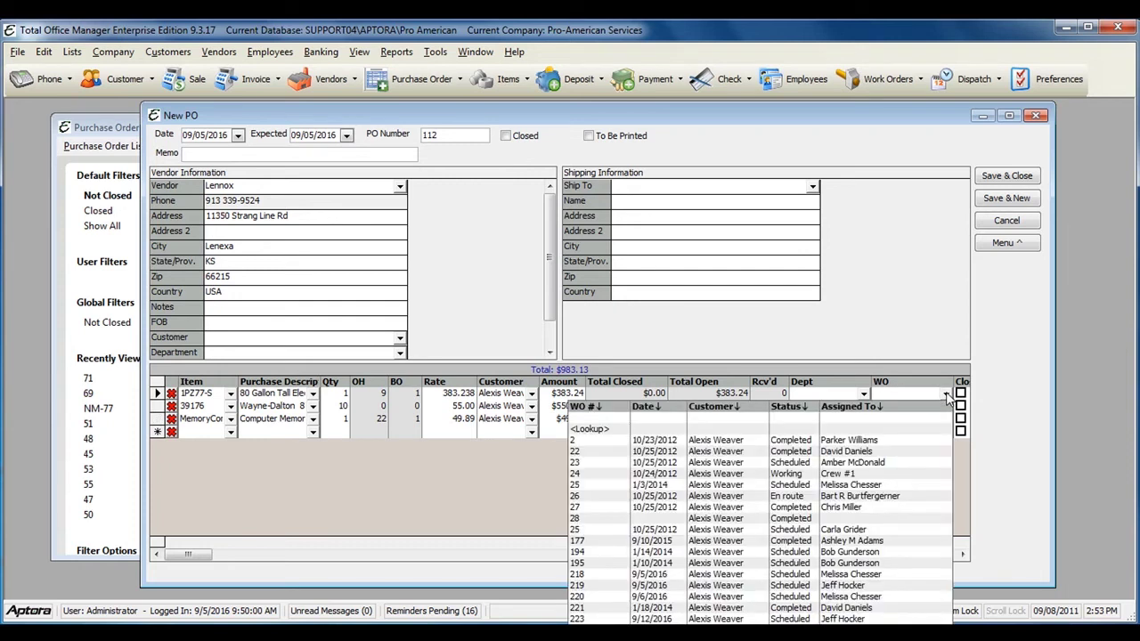
click(904, 440)
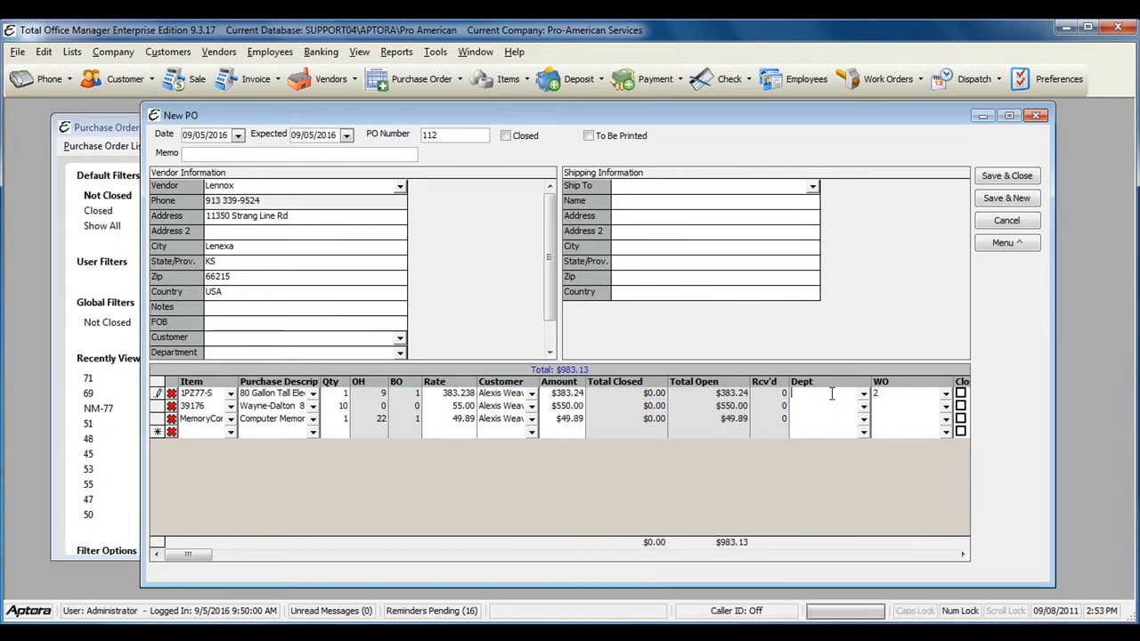
click(864, 395)
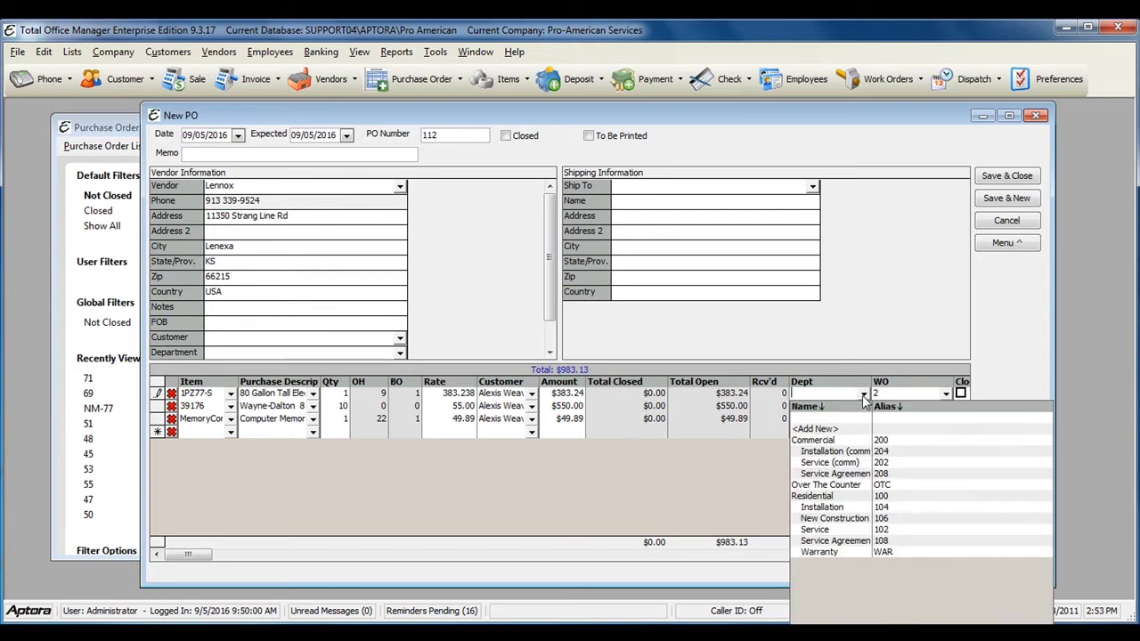
click(825, 497)
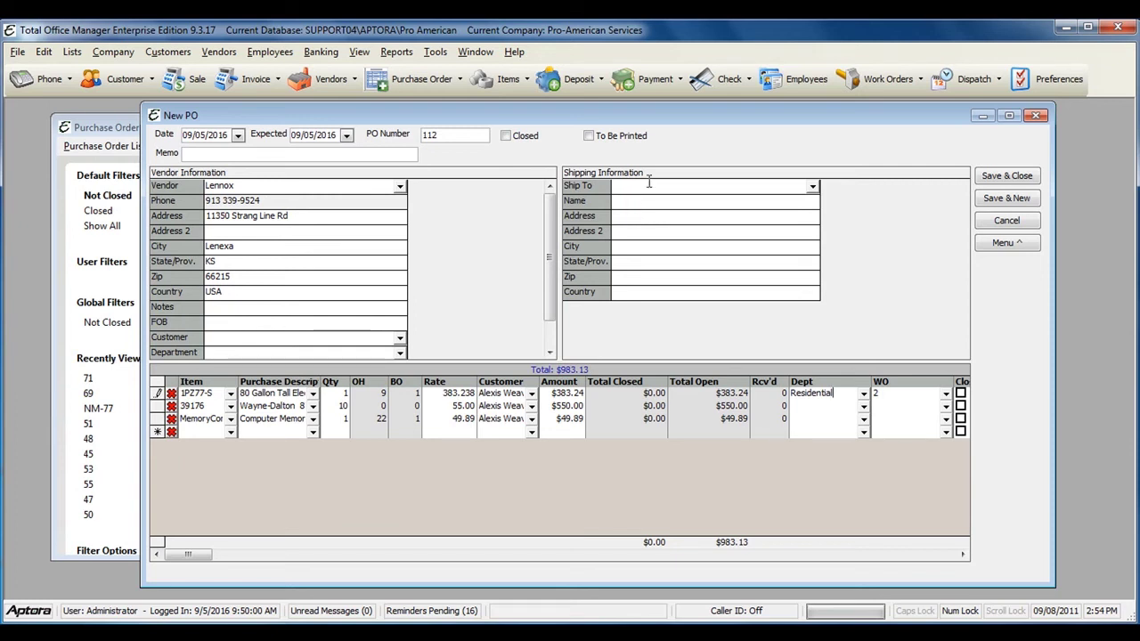
Set Ship To to the line items' customer and save purchase order 112.
click(812, 186)
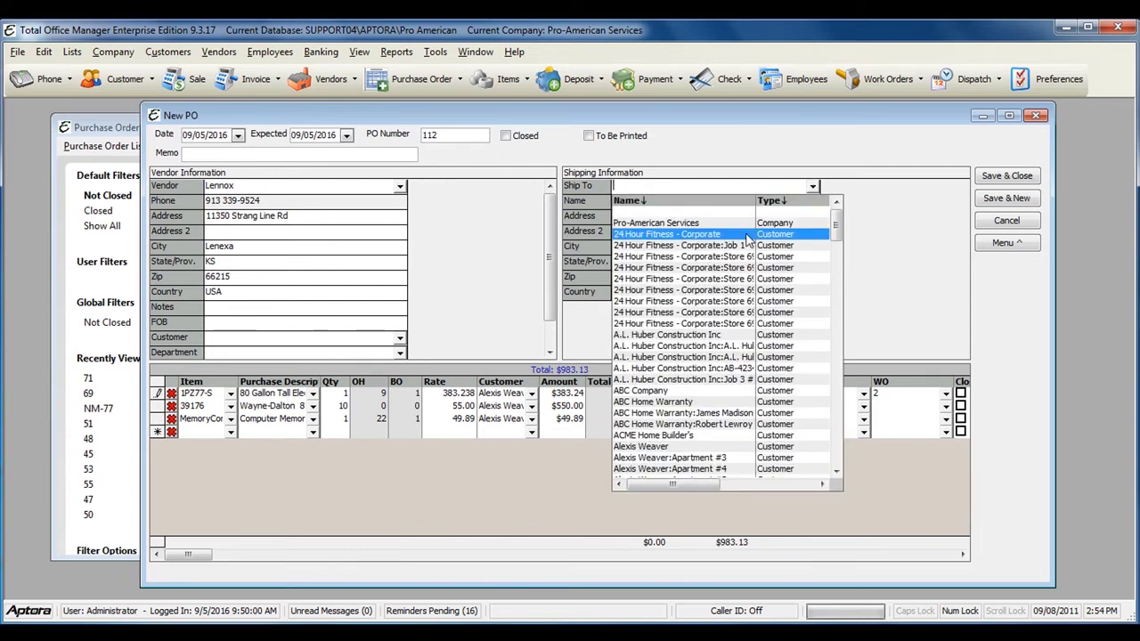
text(alex)
key(Tab)
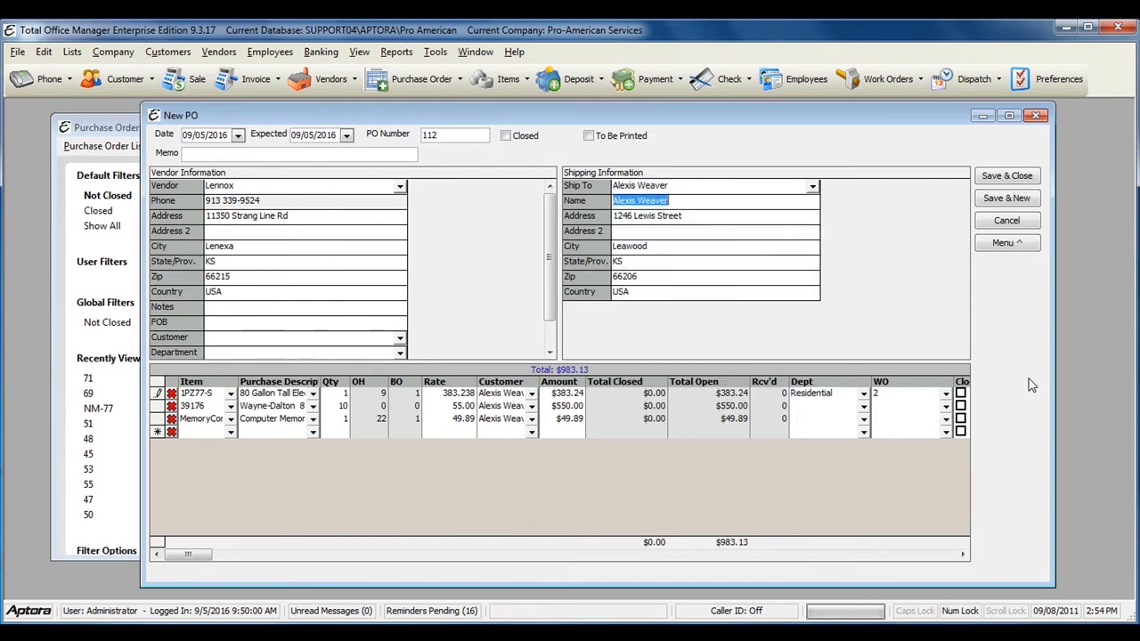
drag(793, 117, 731, 119)
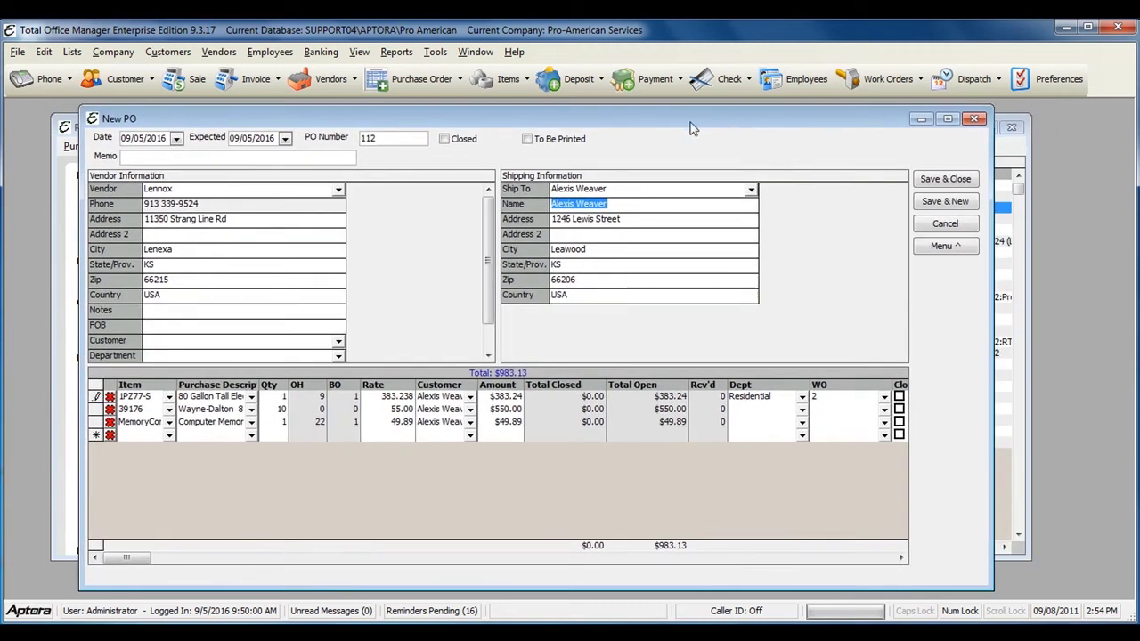
click(942, 249)
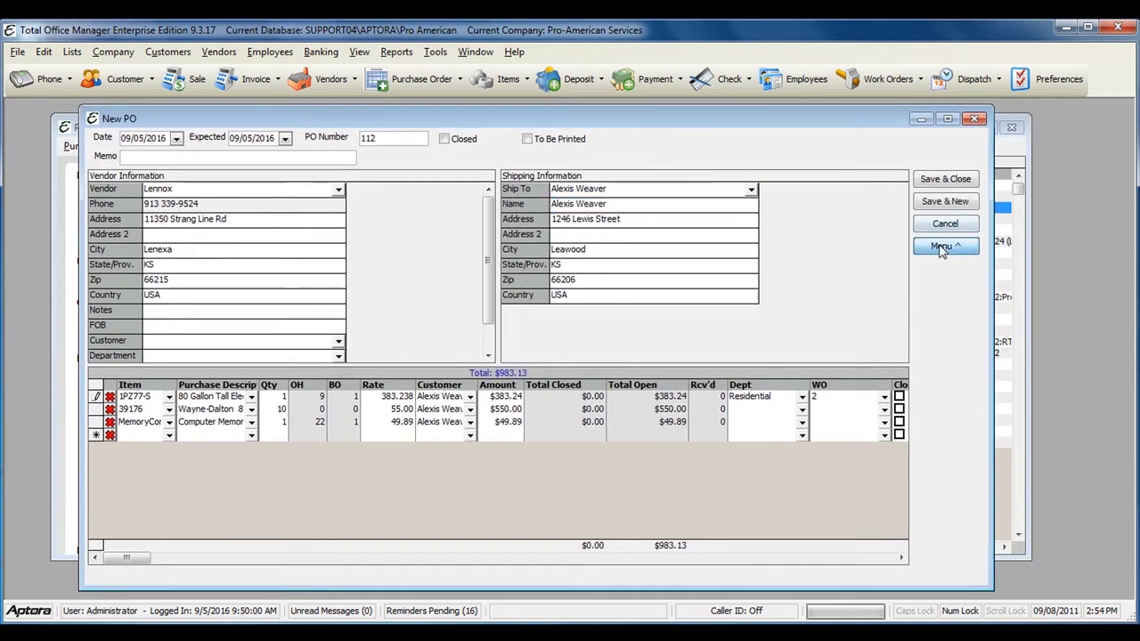
click(969, 255)
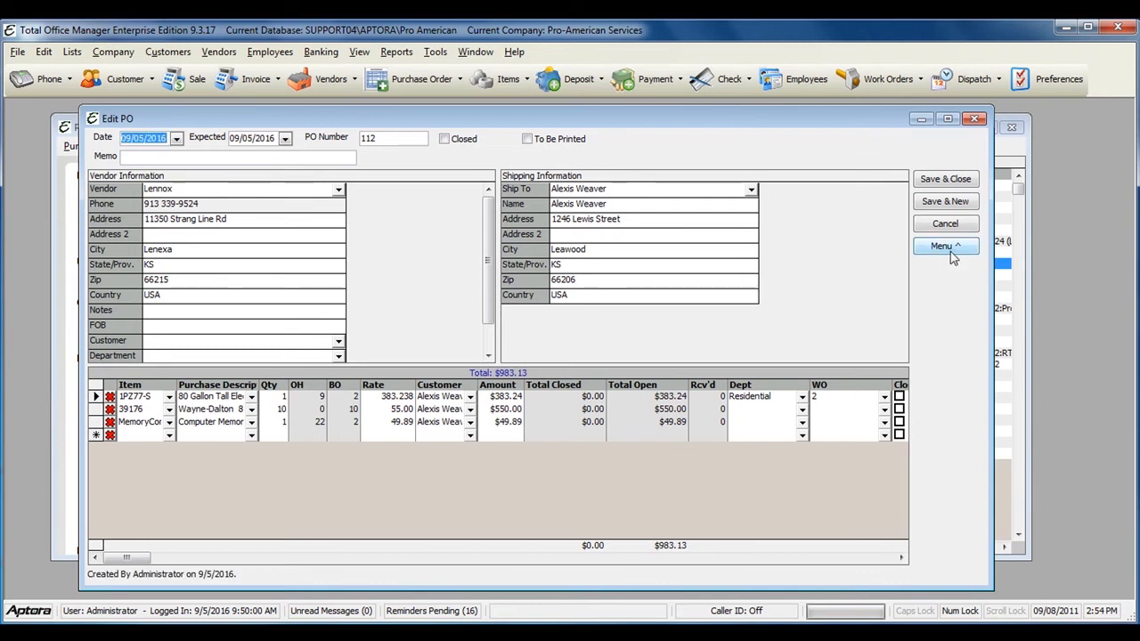
Open Print Setup for purchase order 112 and reposition the Print Purchase Order dialog.
click(946, 249)
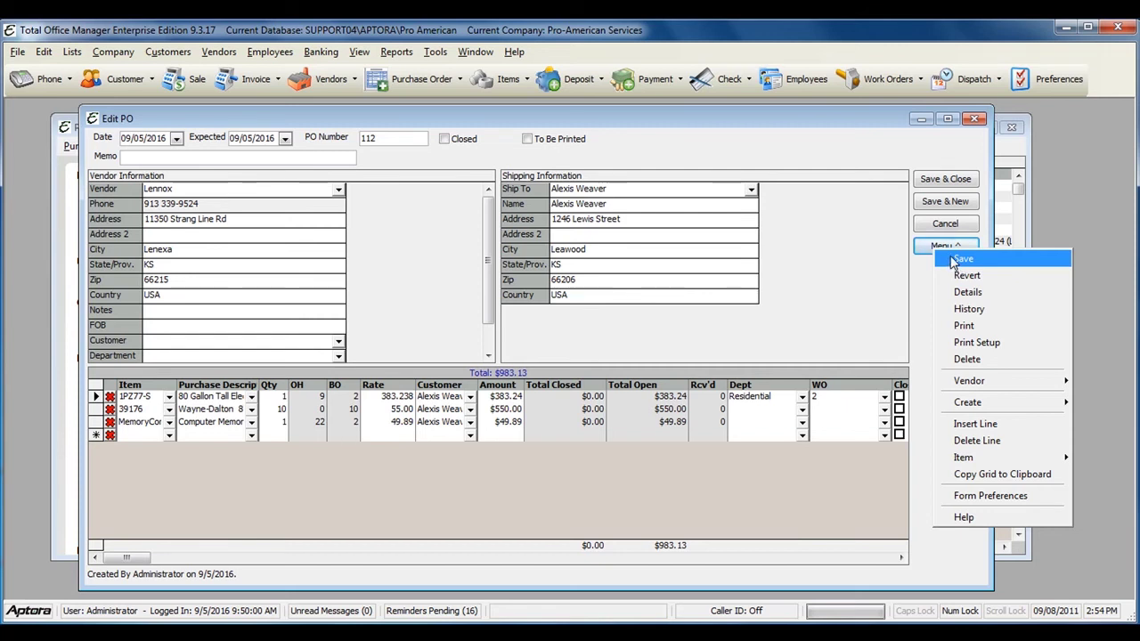
click(977, 343)
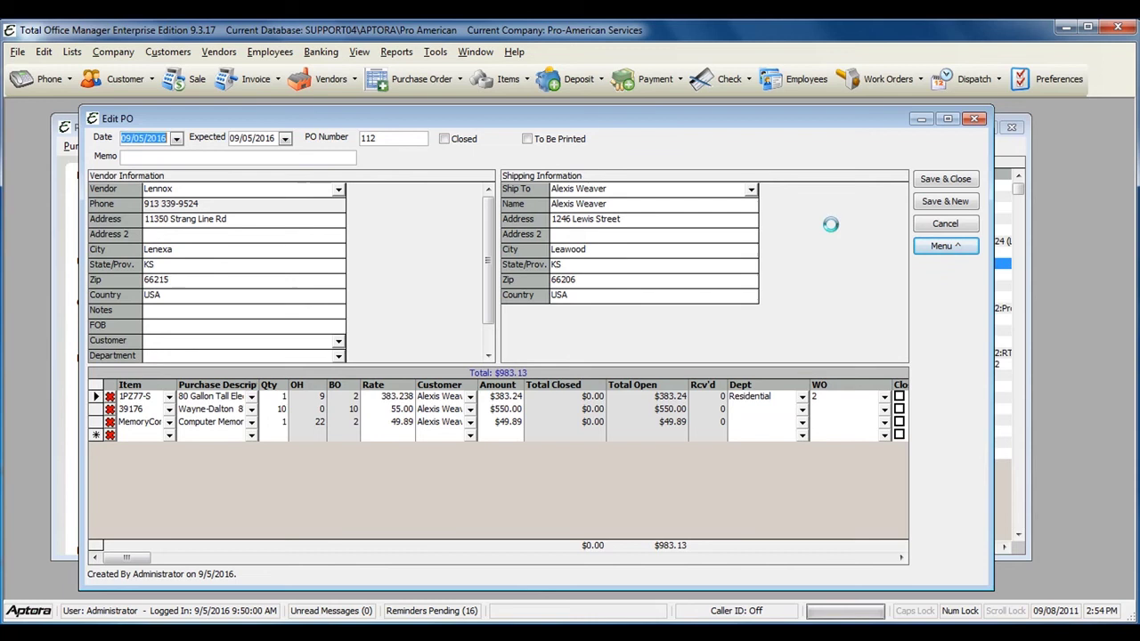
drag(641, 259, 599, 146)
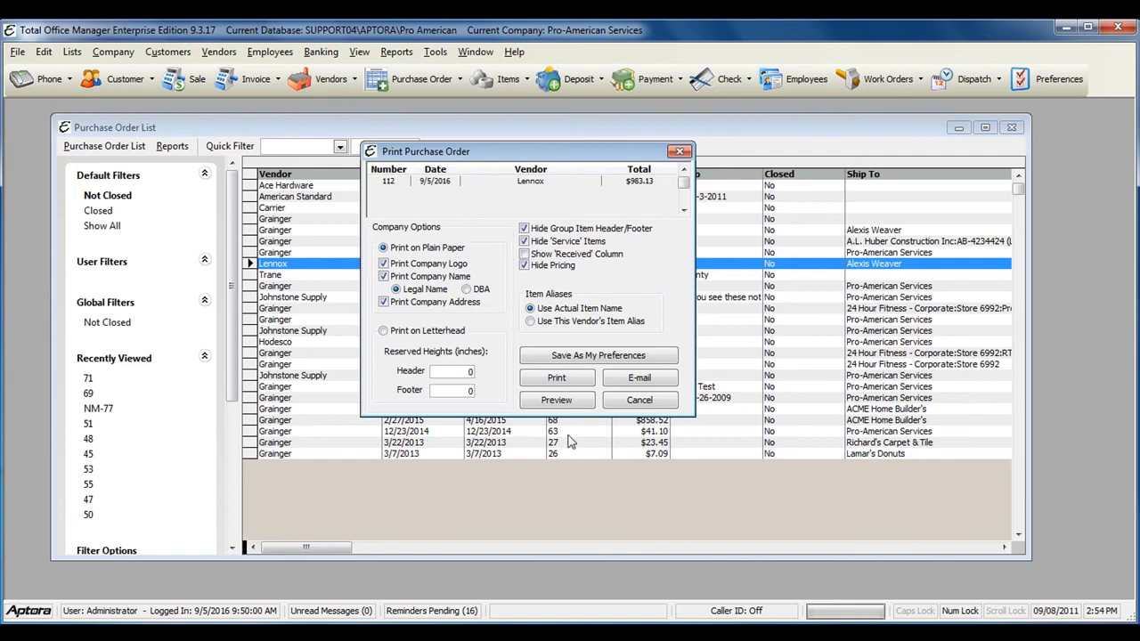
Preview PO 112 at full page width, then close the preview.
click(557, 400)
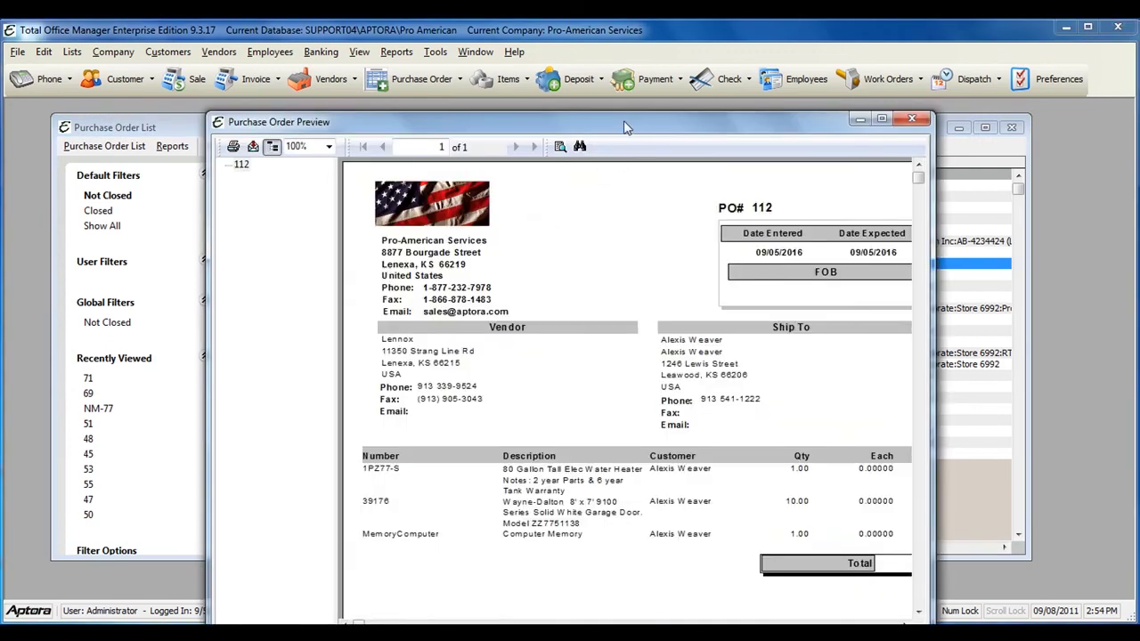
drag(623, 125, 507, 111)
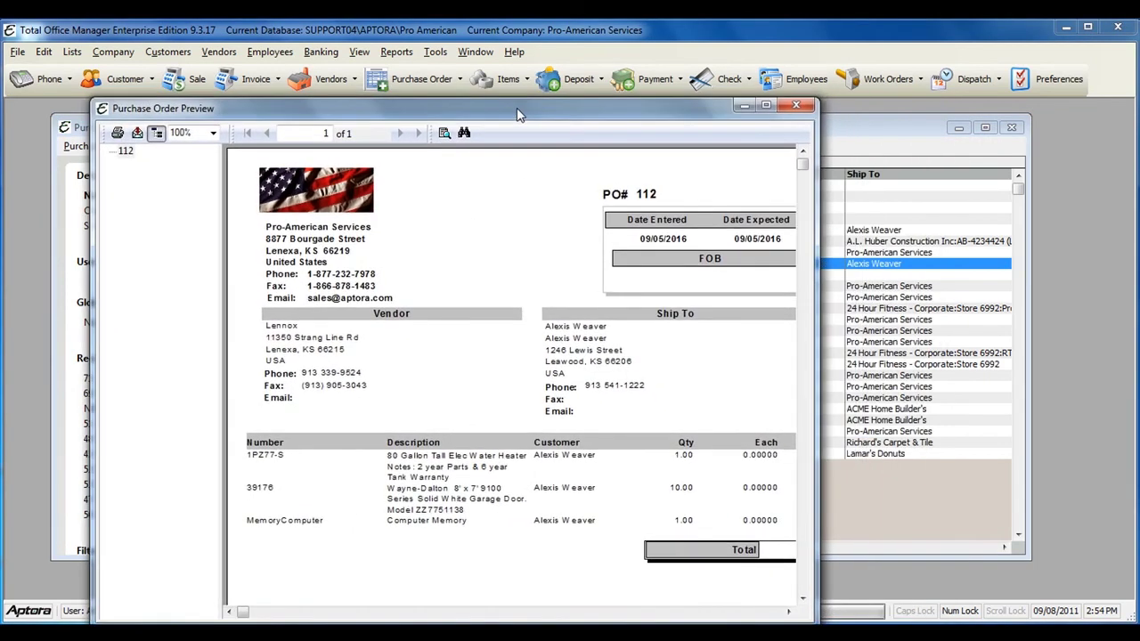
drag(817, 241, 1038, 240)
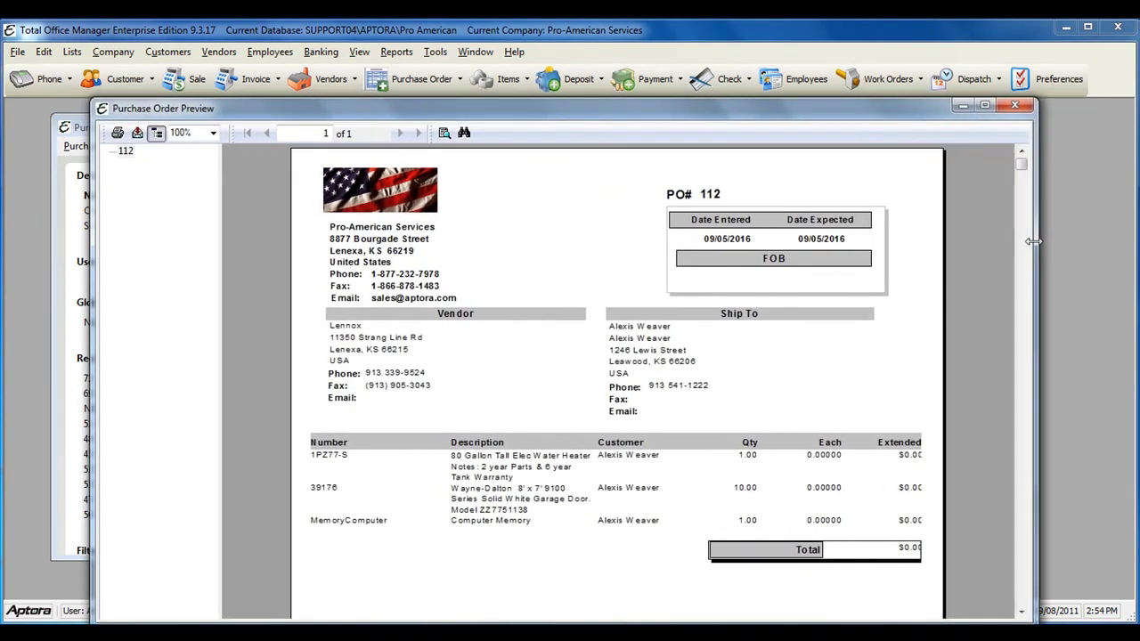
click(1015, 105)
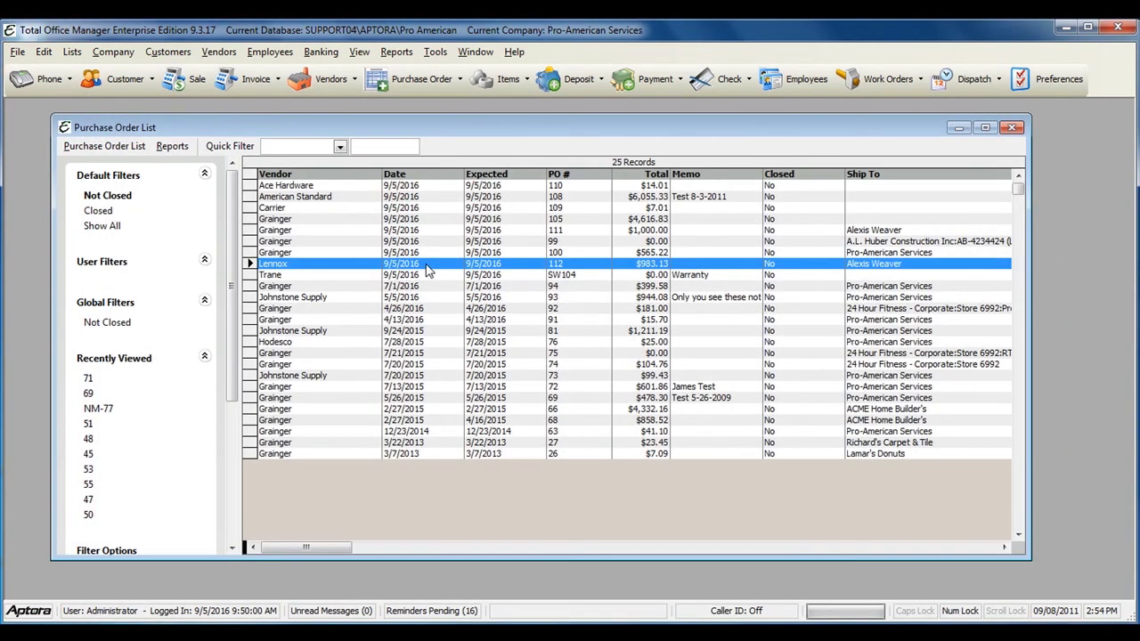